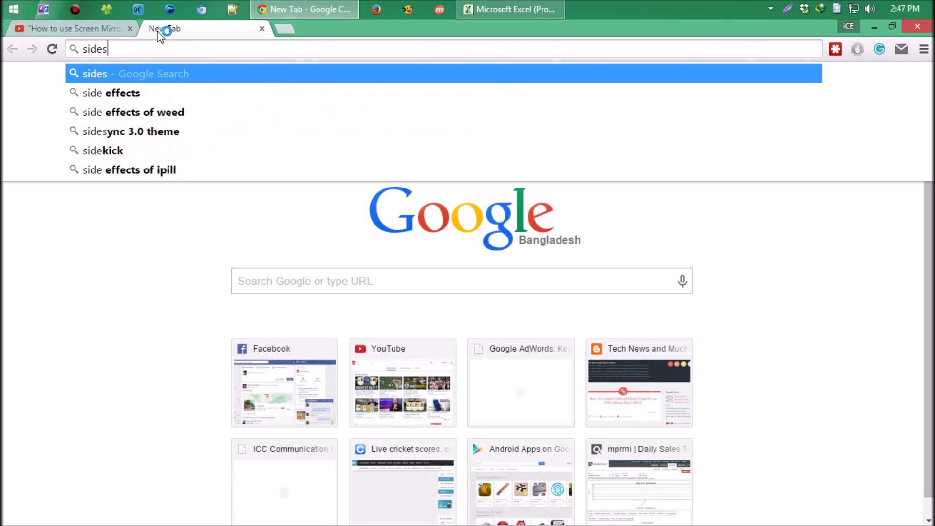
Search Google for 'sidesync' and open the SAMSUNG SideSync result from samsung.com/us
key("Return")
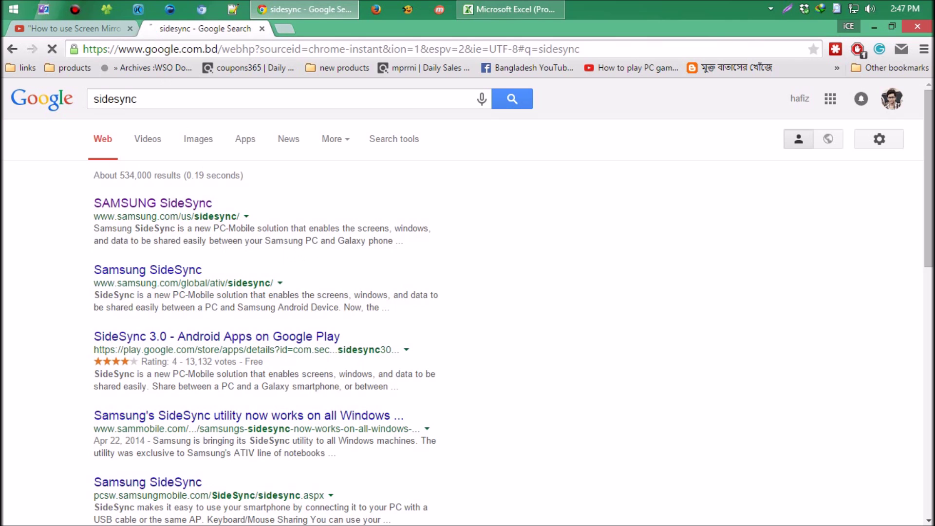
left_click(174, 206)
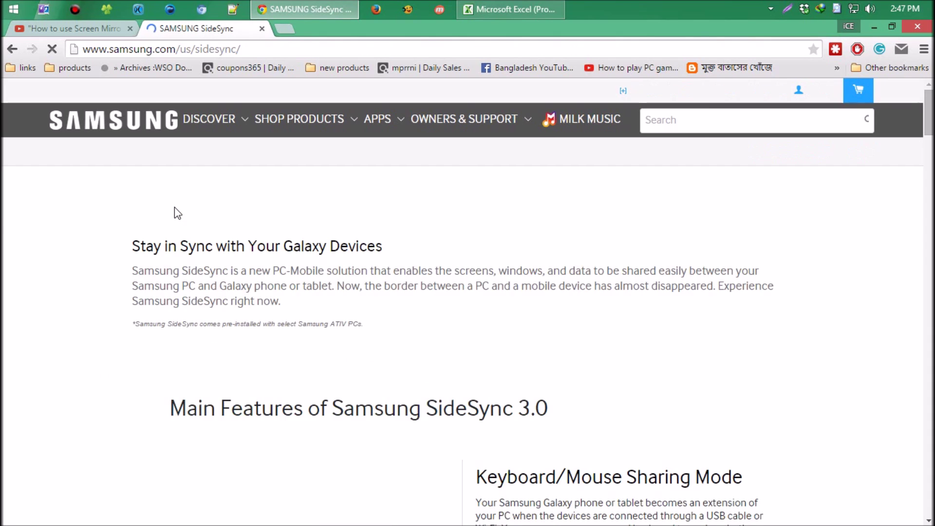
Scroll to the 'Samsung SideSync 3.0 Installation' section and highlight its heading and Android-devices sentence
scroll(427, 388, "down", 2)
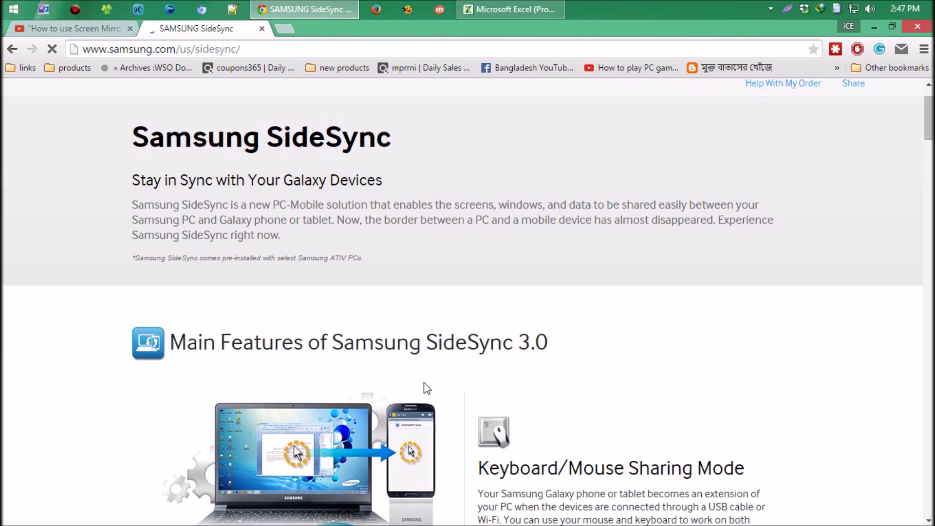
scroll(426, 389, "down", 8)
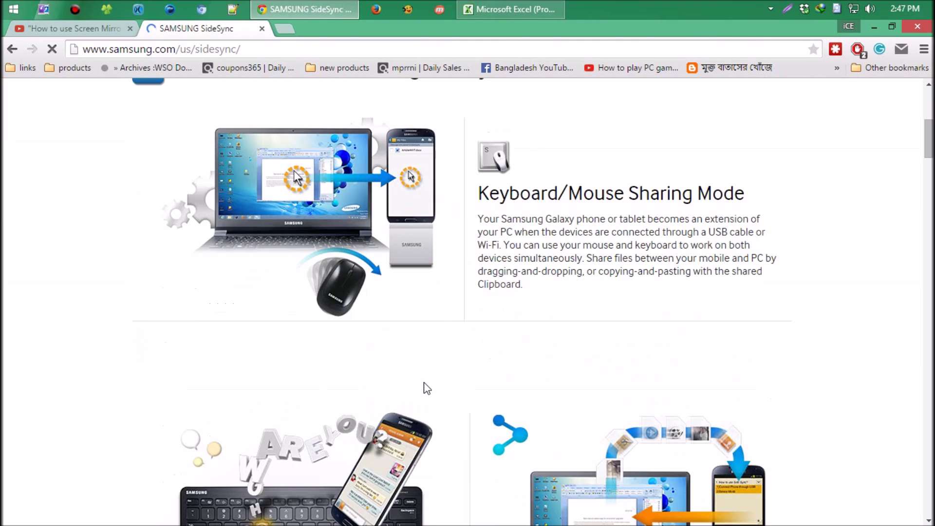
scroll(427, 388, "down", 3)
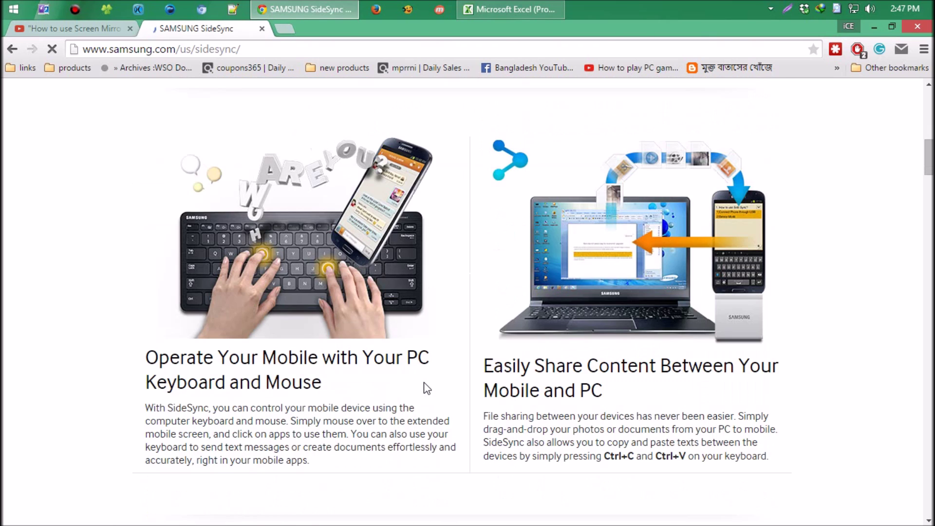
scroll(427, 388, "down", 3)
scroll(427, 388, "down", 7)
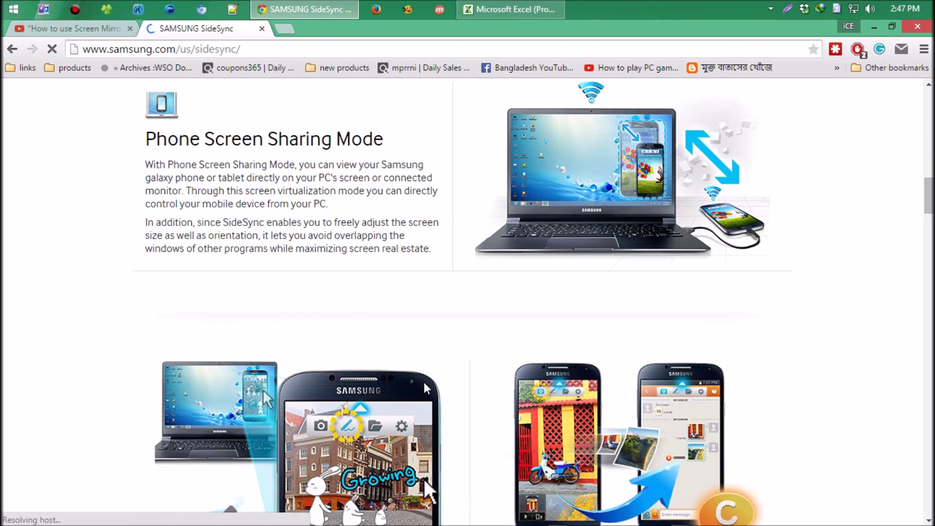
scroll(424, 383, "down", 11)
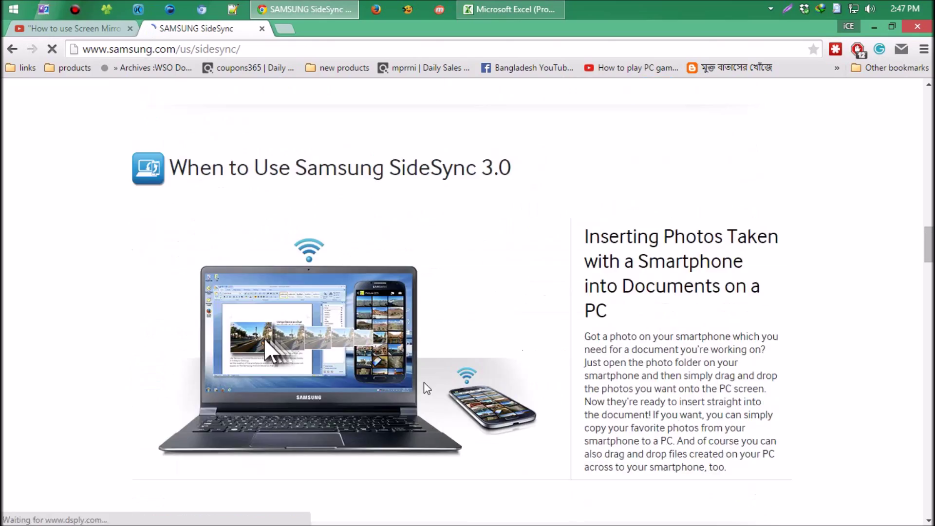
scroll(423, 382, "down", 8)
scroll(424, 382, "down", 5)
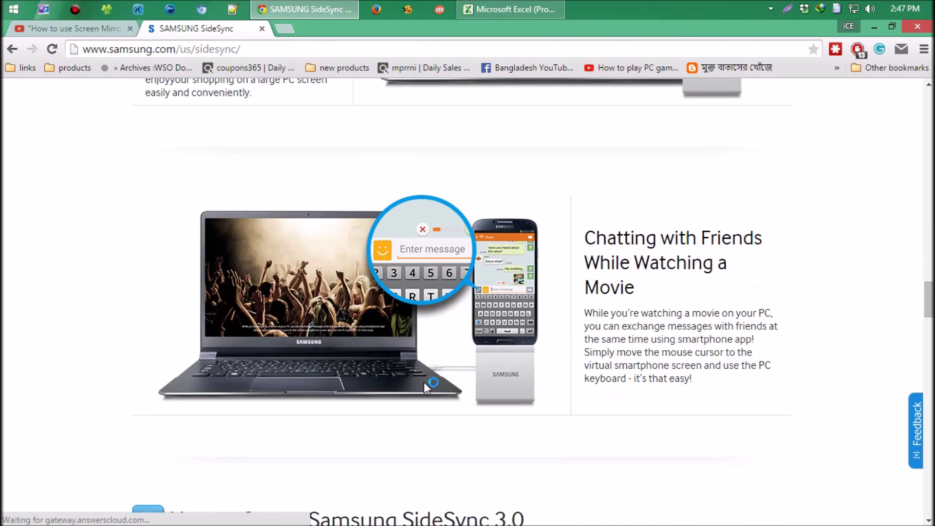
scroll(424, 381, "down", 15)
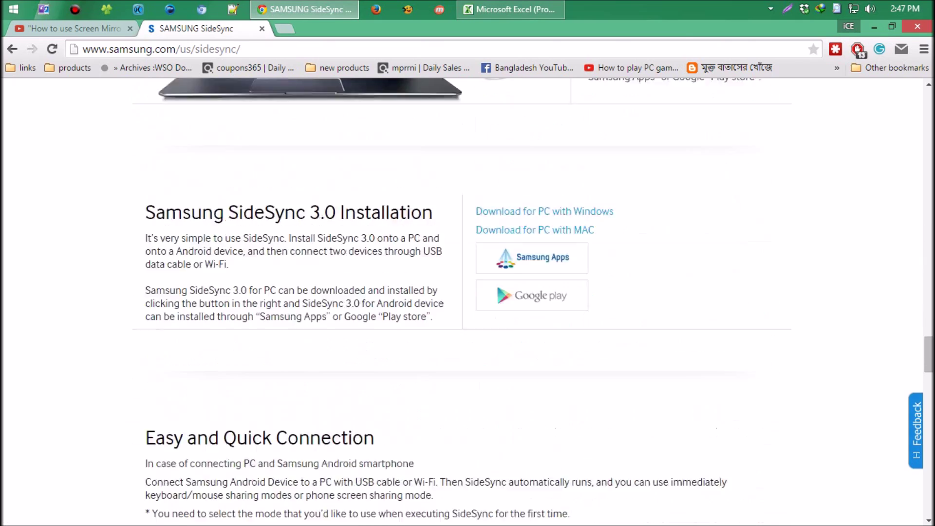
scroll(467, 301, "up", 1)
left_click_drag(151, 278, 389, 282)
left_click_drag(287, 372, 438, 372)
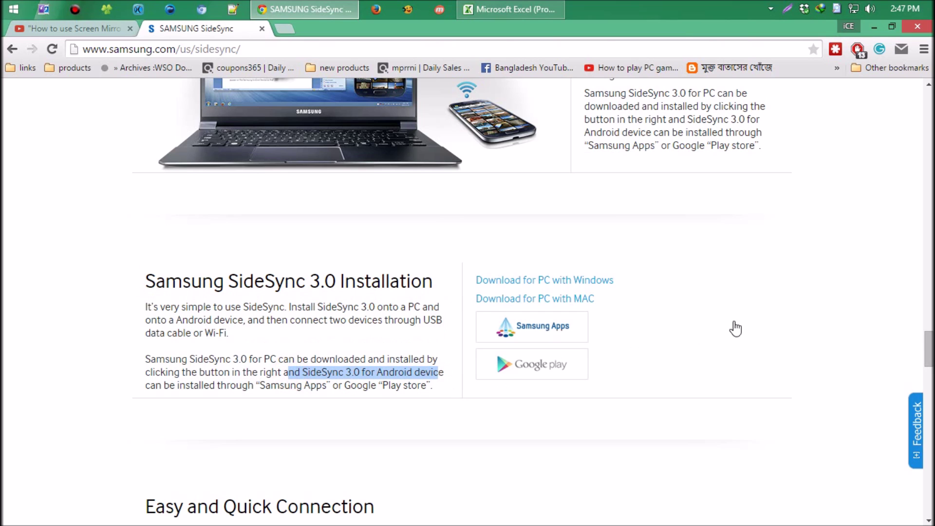
Download the SideSync 3.2.6.1130 Windows installer with IDM and launch it from Downloads\Programs
left_click(601, 284)
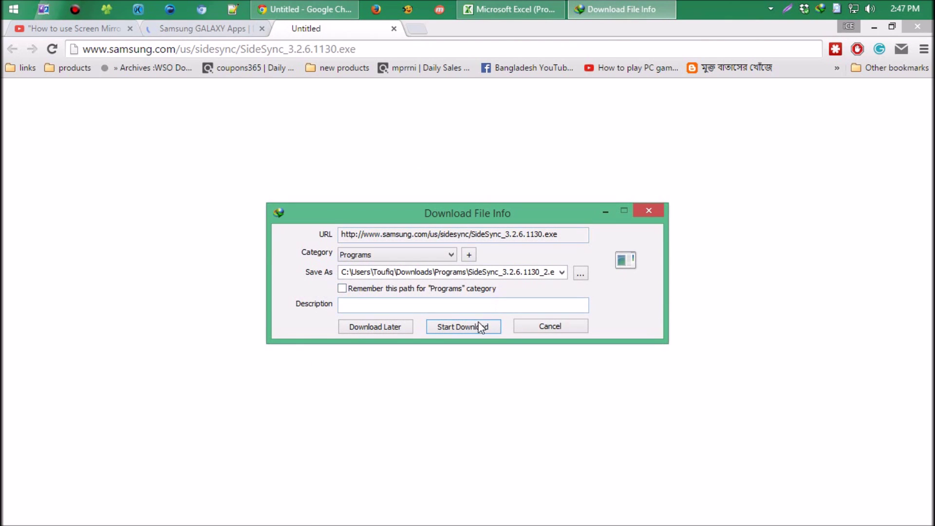
left_click(480, 327)
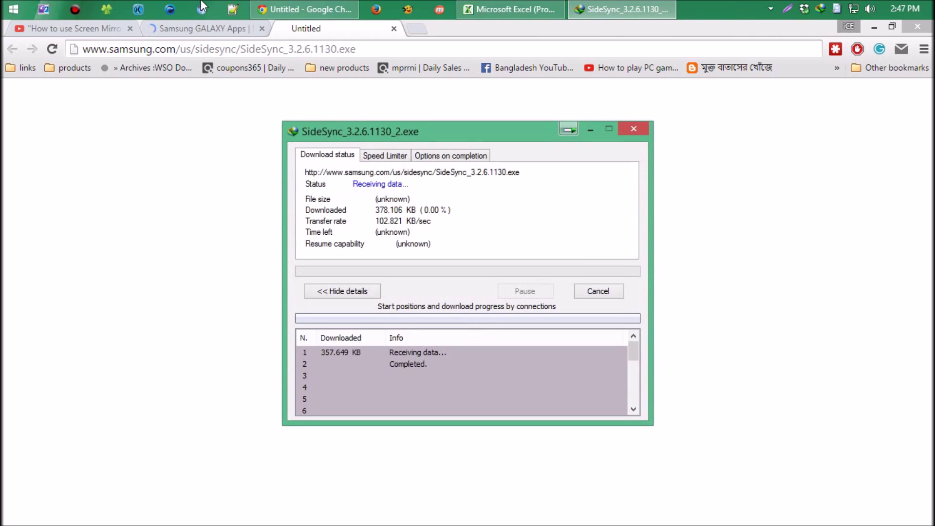
left_click(177, 428)
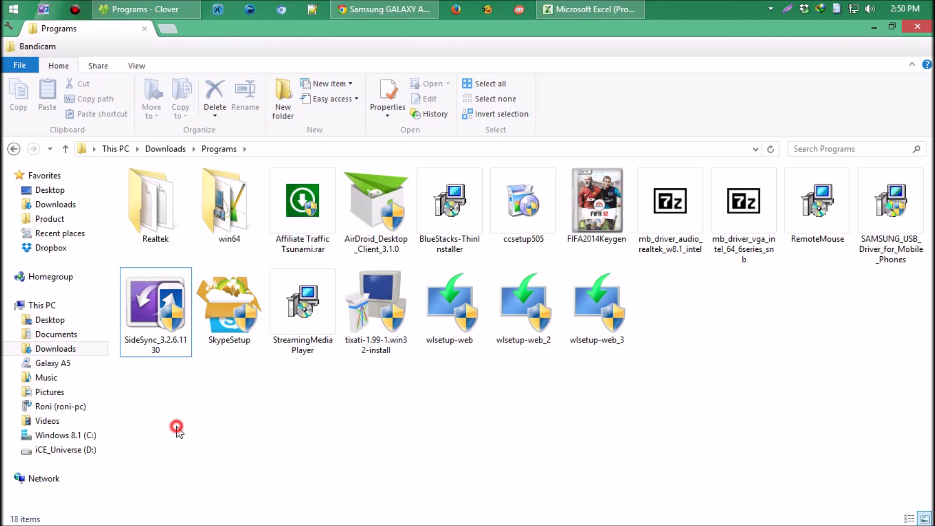
left_click_drag(151, 383, 157, 287)
double_click(150, 321)
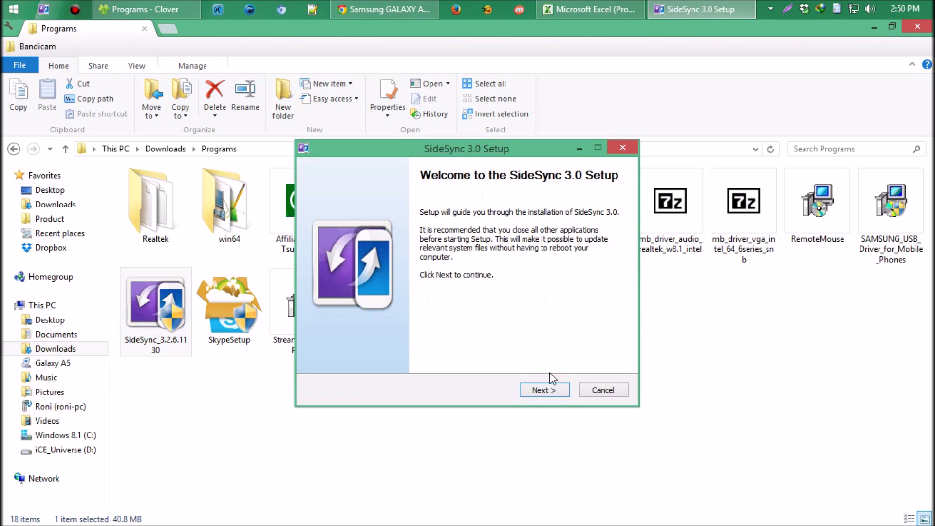
Accept the license, install SideSync 3.0 to the default folder, and finish with 'Run SideSync 3.0' checked
left_click(544, 393)
left_click(439, 344)
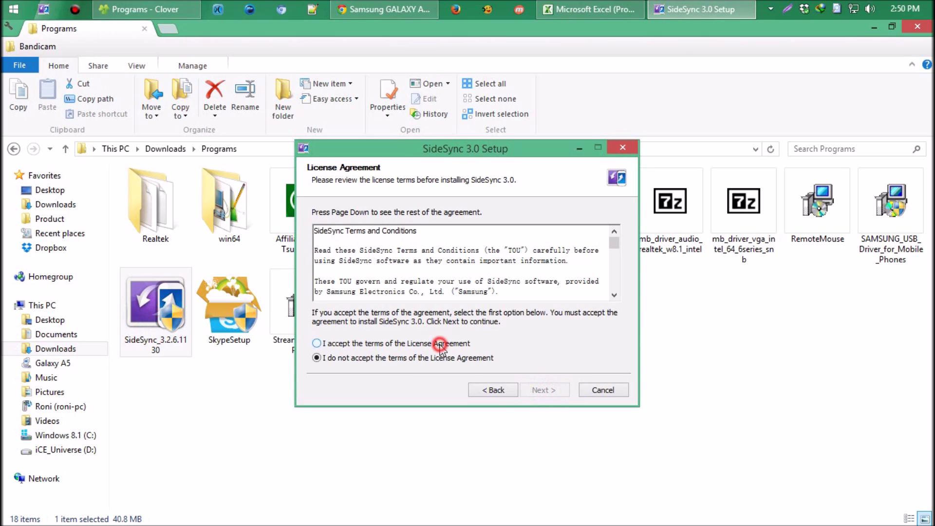
left_click(549, 390)
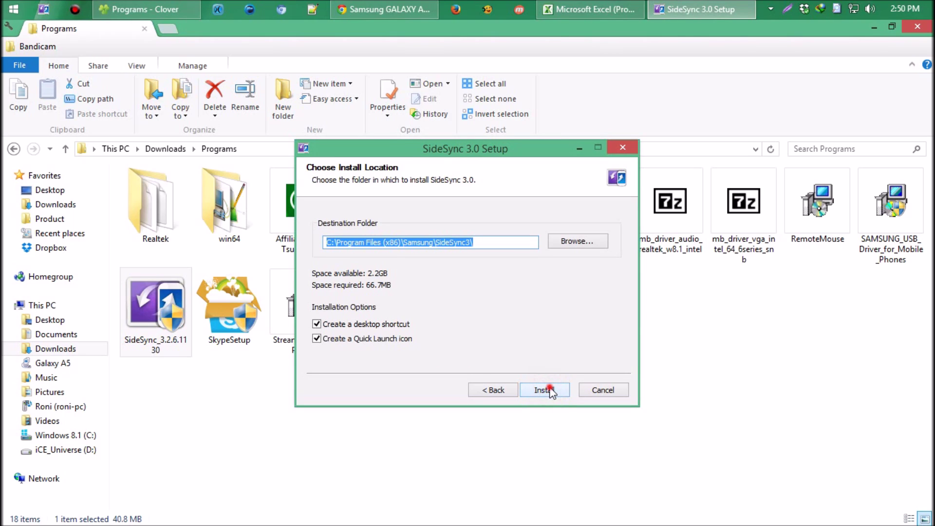
left_click(549, 390)
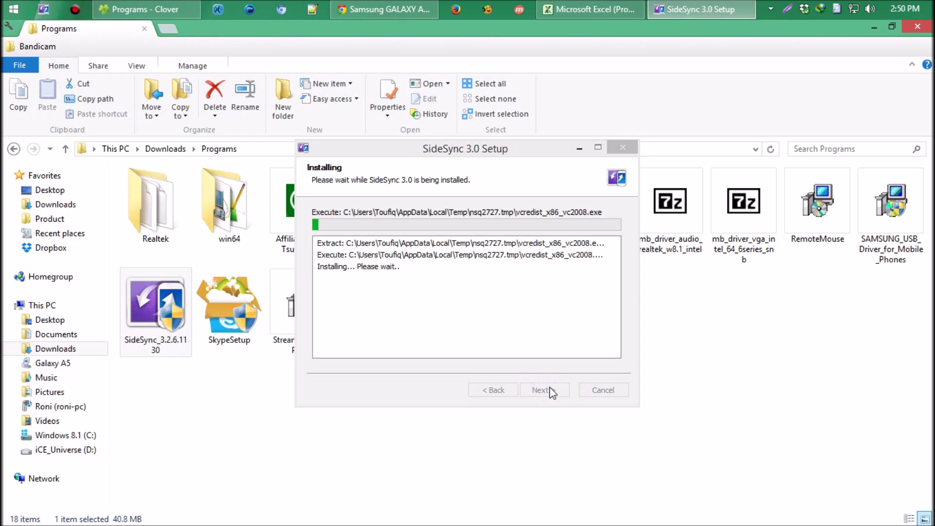
left_click_drag(449, 146, 412, 201)
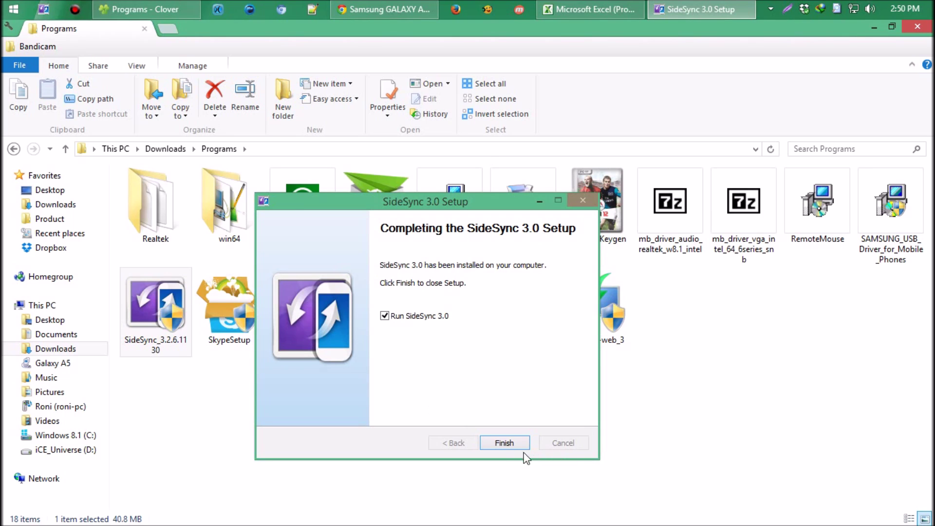
left_click(504, 442)
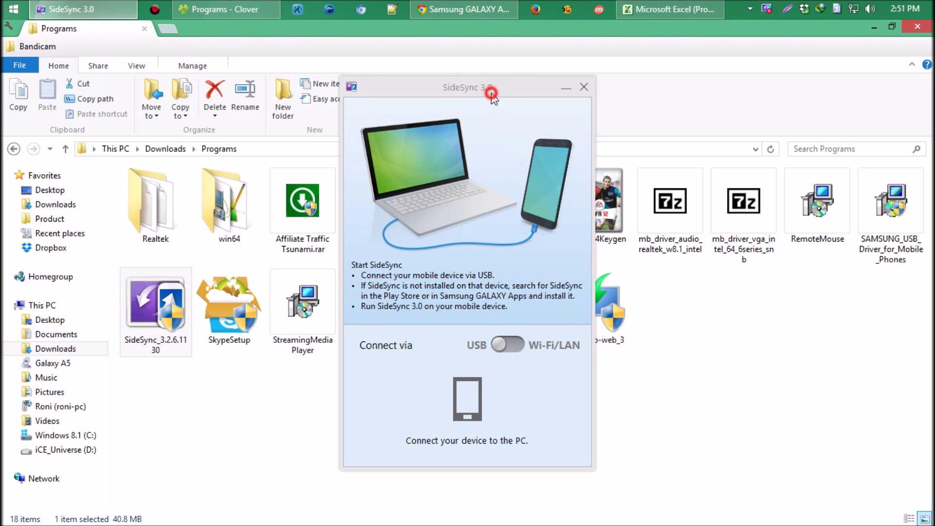
Flip the SideSync 'Connect via' switch from Wi-Fi/LAN to USB
left_click_drag(487, 90, 456, 102)
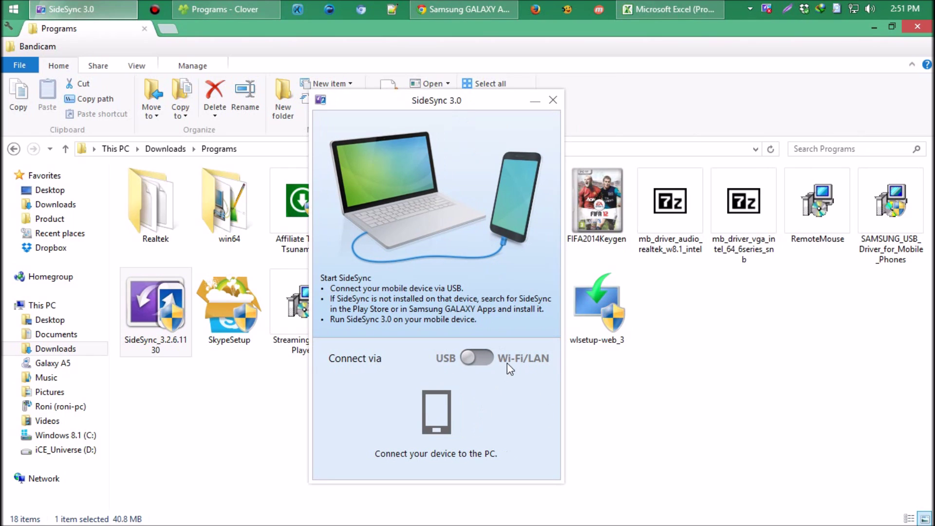
left_click(489, 360)
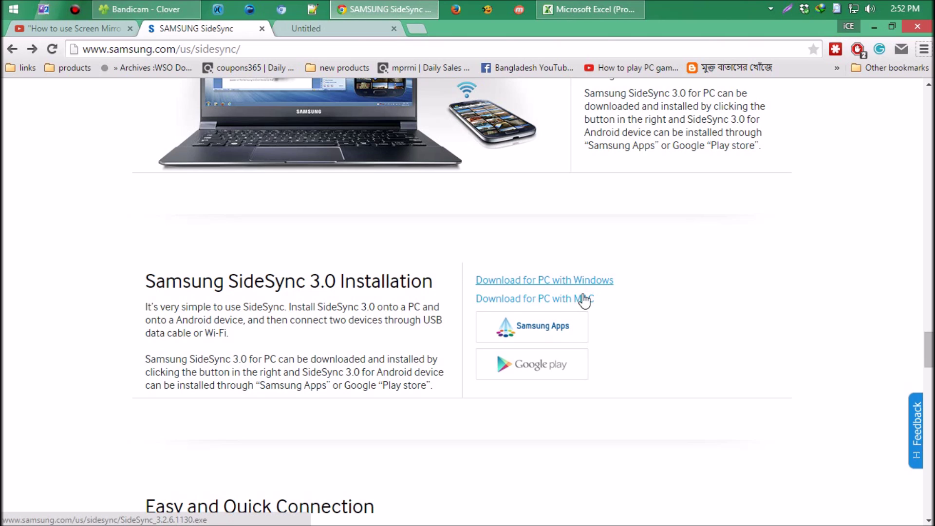
Confirm Google Play lists SideSync 3.0 as Installed, then open the mirrored phone's Apps drawer
left_click(499, 374)
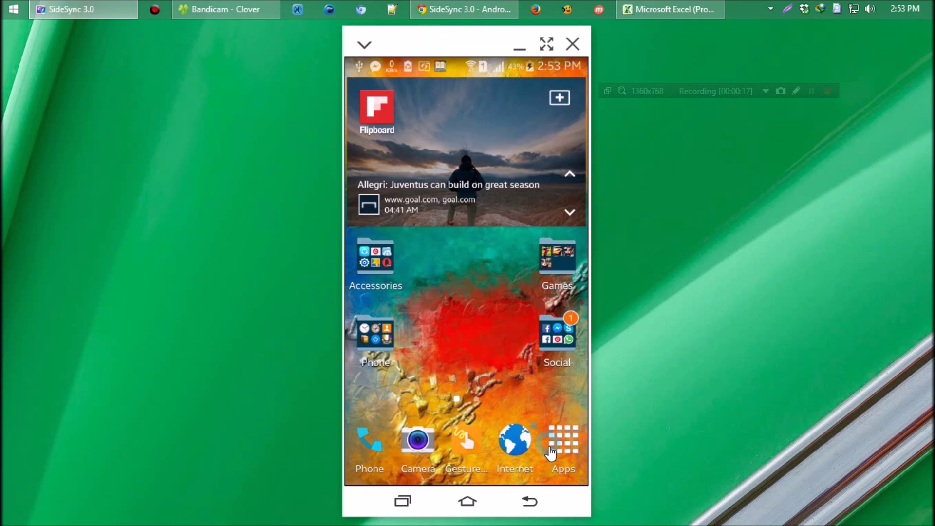
left_click(563, 450)
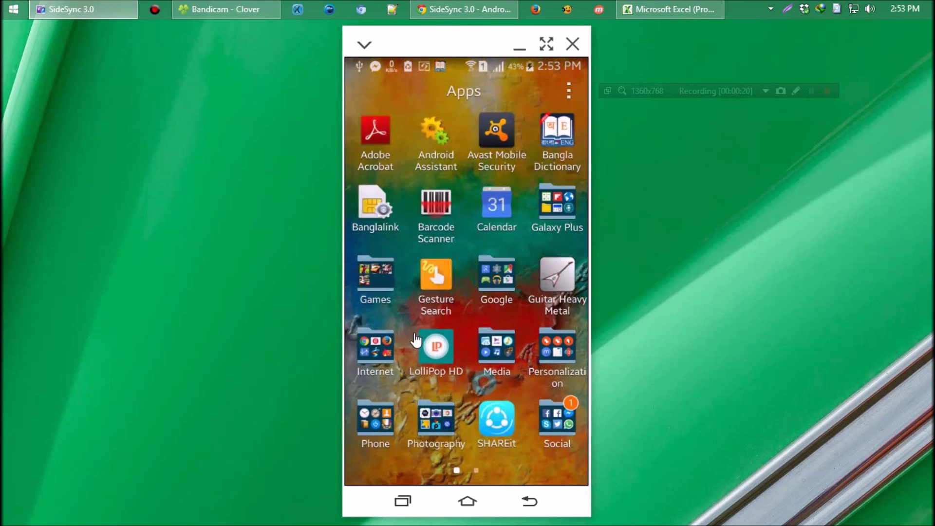
On the mirrored phone, open Play Store from the Google folder and search for 'sidesync 3.0'
left_click(493, 288)
left_click(540, 268)
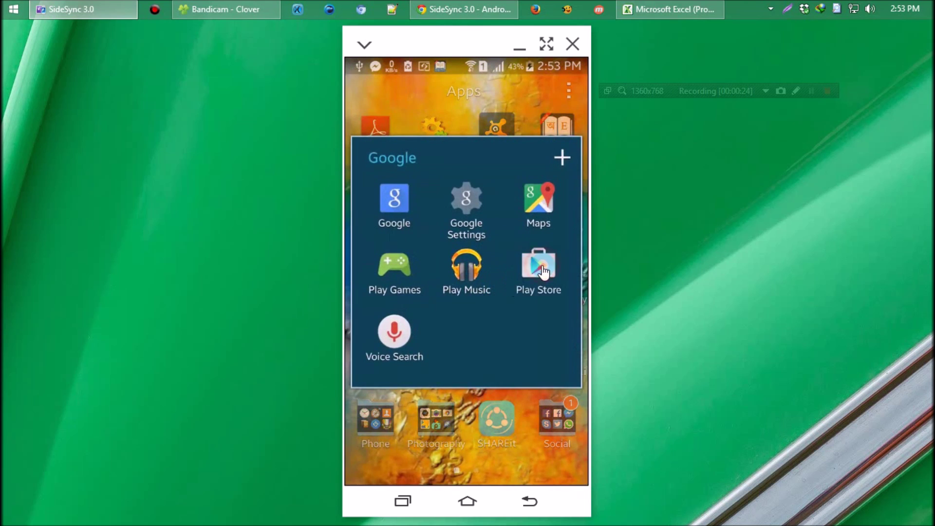
left_click(570, 95)
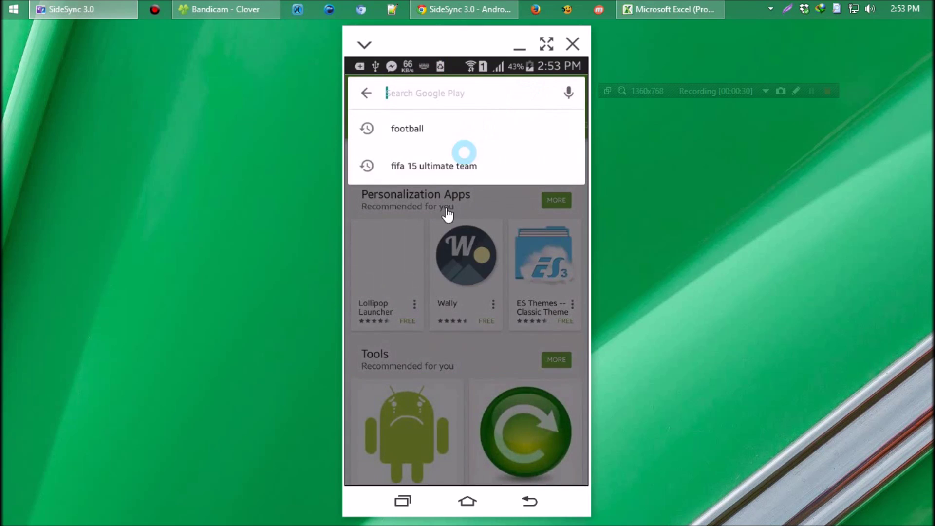
left_click(395, 396)
left_click(526, 361)
left_click(418, 395)
left_click(408, 362)
left_click(395, 395)
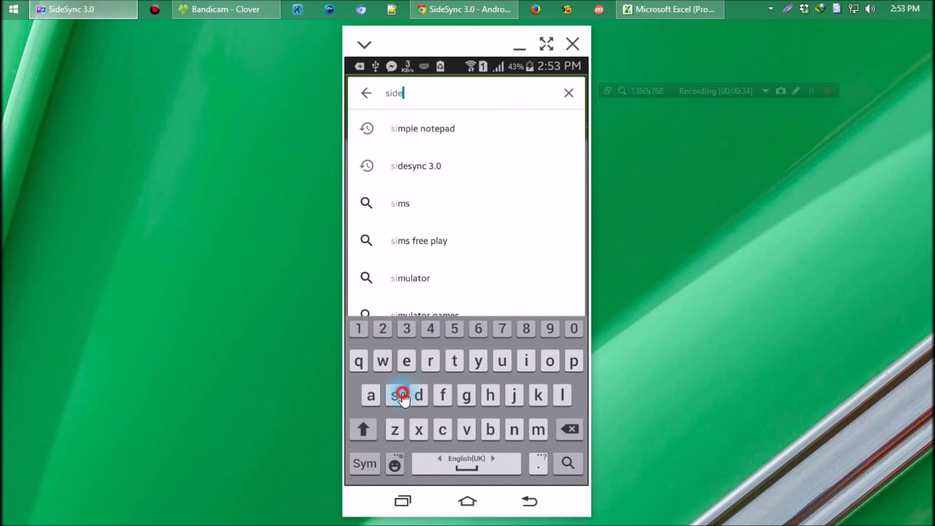
left_click(478, 361)
left_click(514, 430)
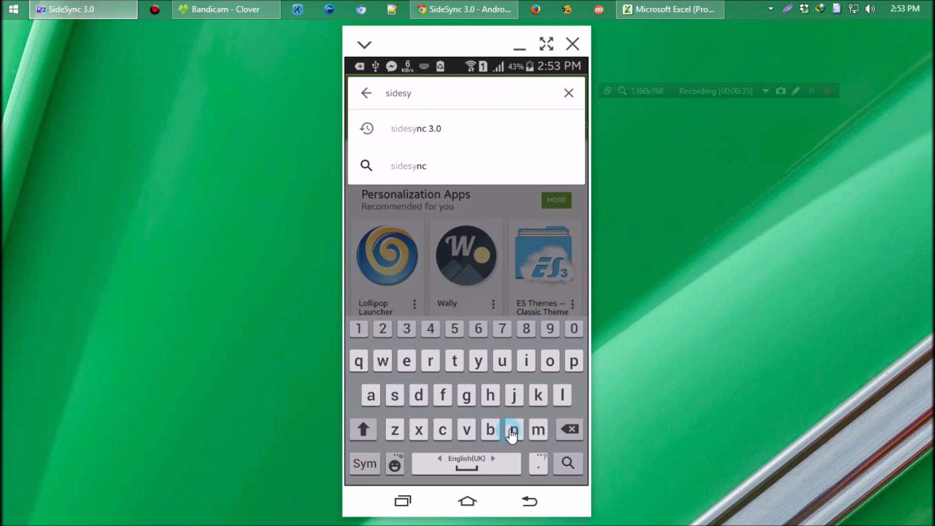
left_click(442, 429)
Choose the sidesync 3.0 suggestion, open its listing, and launch the app on the phone
left_click(428, 136)
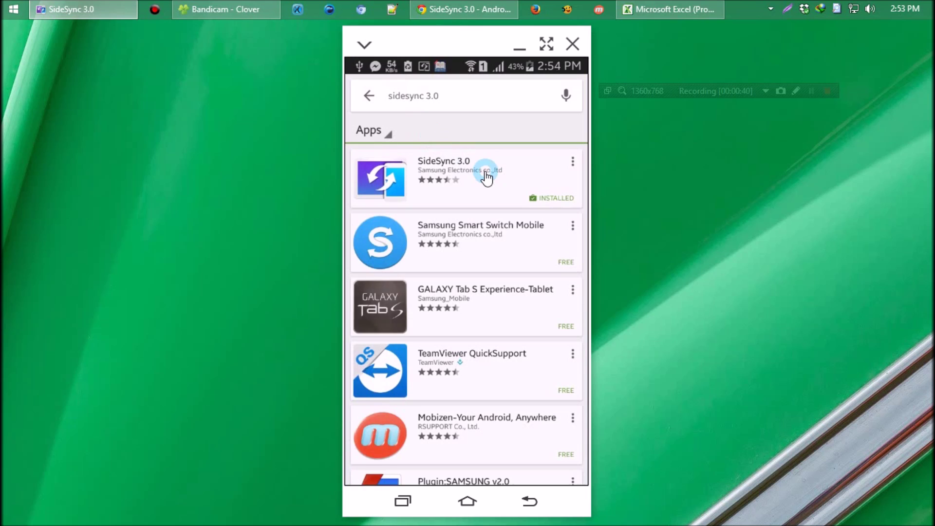
left_click(463, 166)
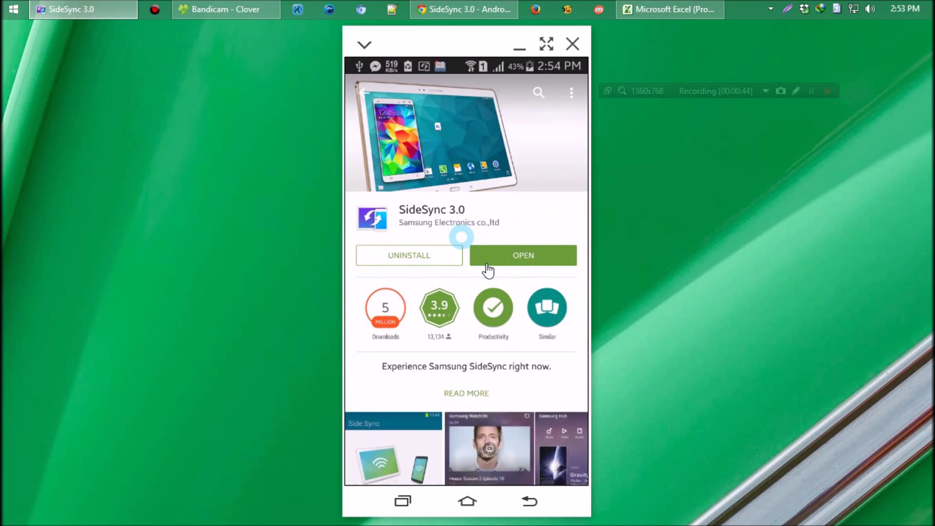
left_click(519, 256)
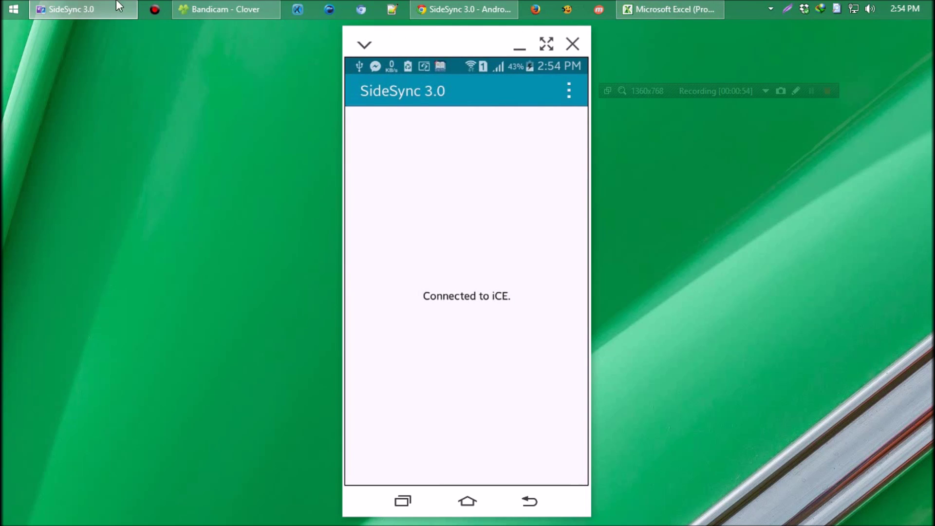
Send the mirrored phone to its home screen and maximize SideSync to full-screen
left_click(94, 7)
left_click(94, 7)
left_click(473, 508)
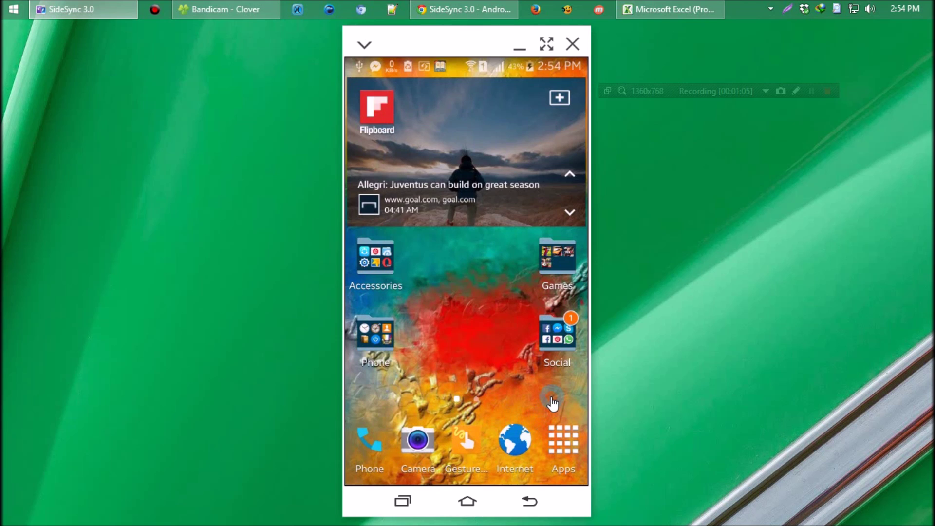
left_click(554, 185)
left_click(546, 44)
left_click(910, 141)
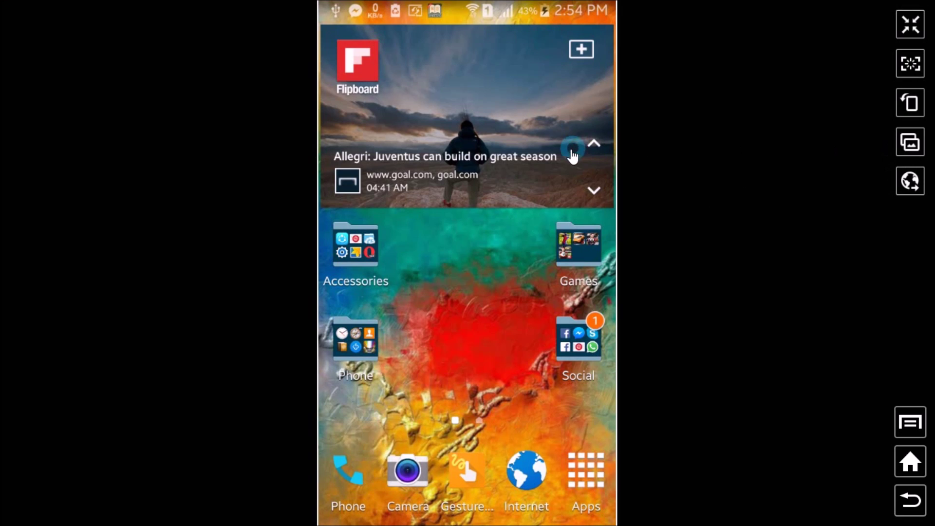
Enable Side-by-Side Screen Control, capture the phone screen, rotate it to landscape, and return Home
left_click(920, 147)
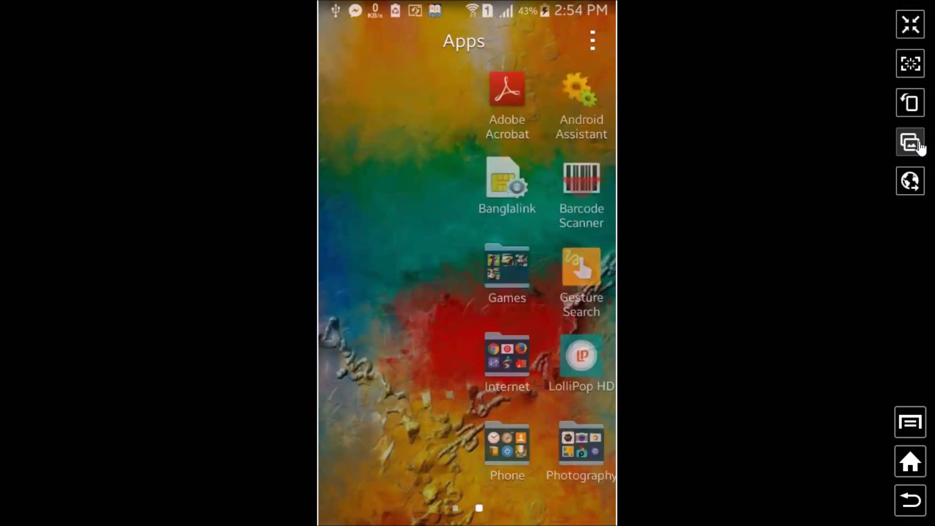
left_click(918, 142)
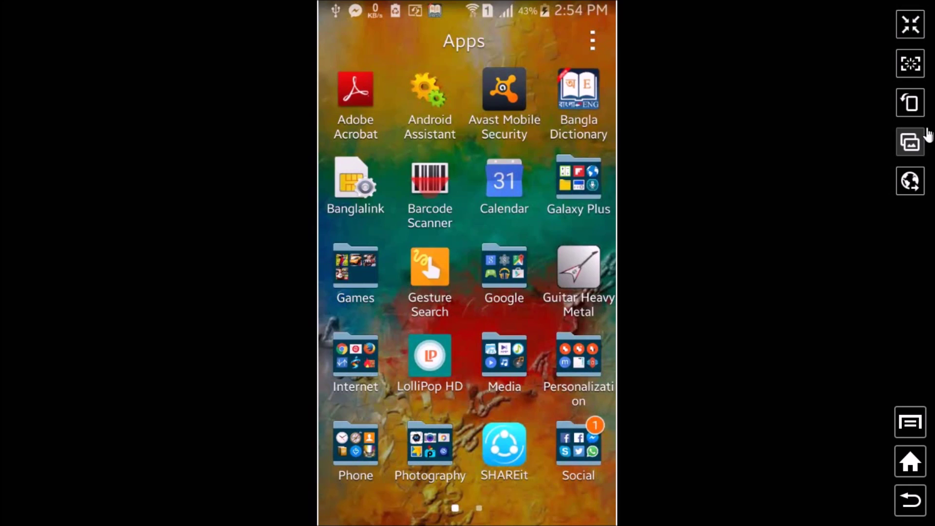
left_click(911, 63)
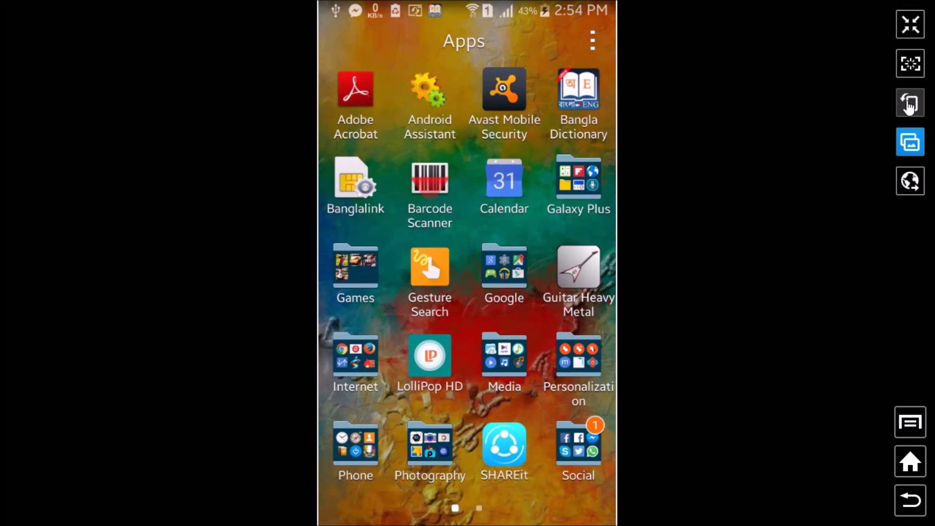
left_click(909, 104)
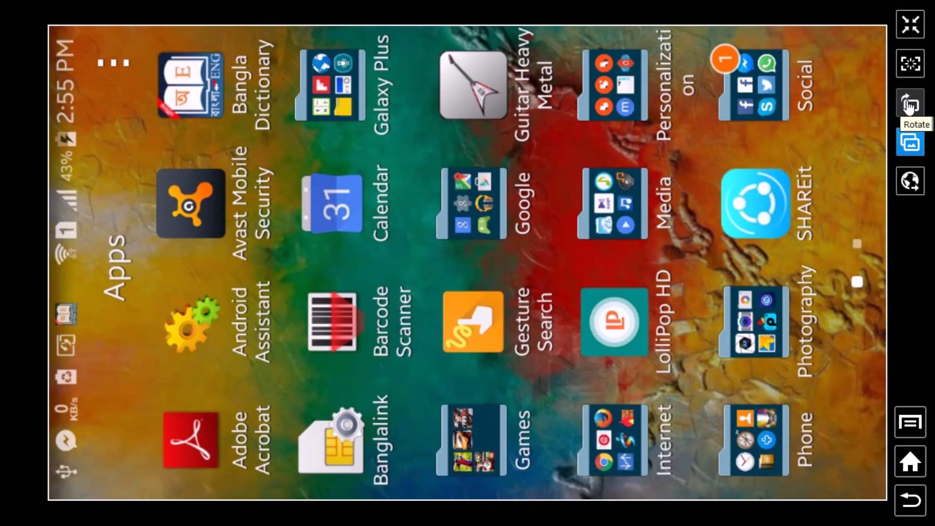
key("Escape")
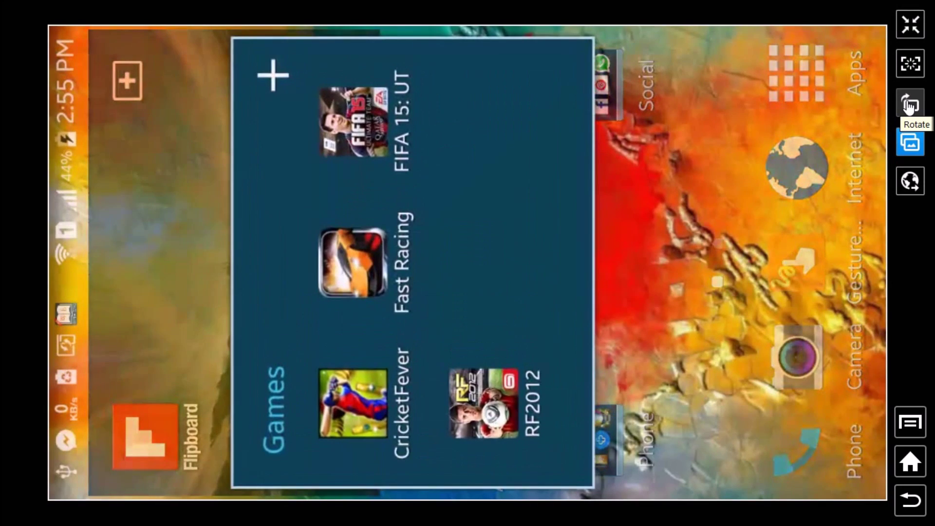